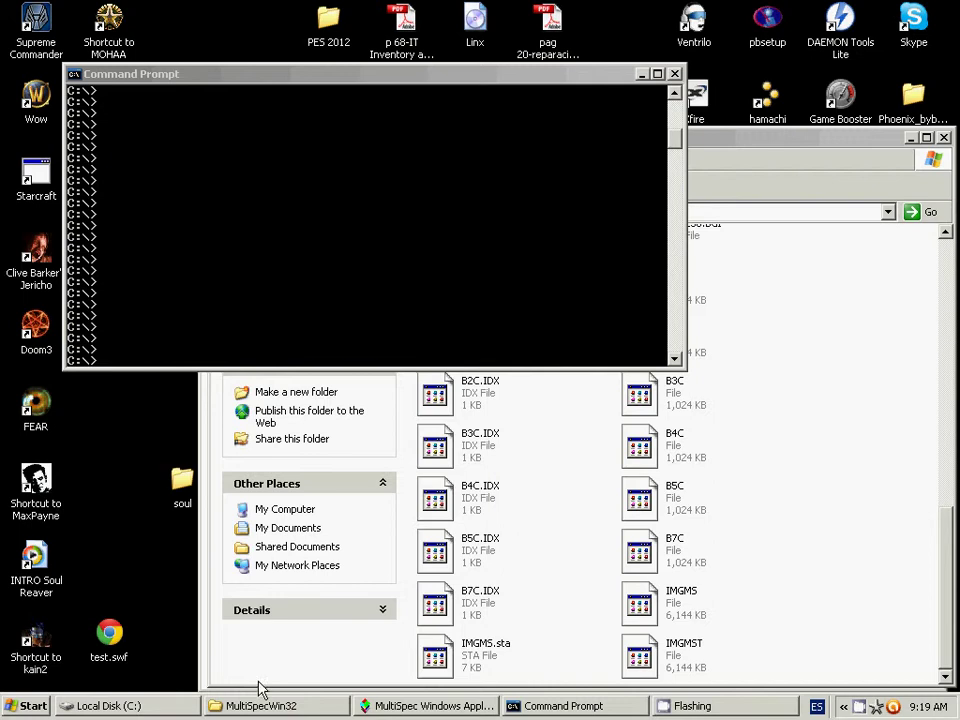
Step: Locate the VENTANA program among the files in the root of drive C
left_click(760, 518)
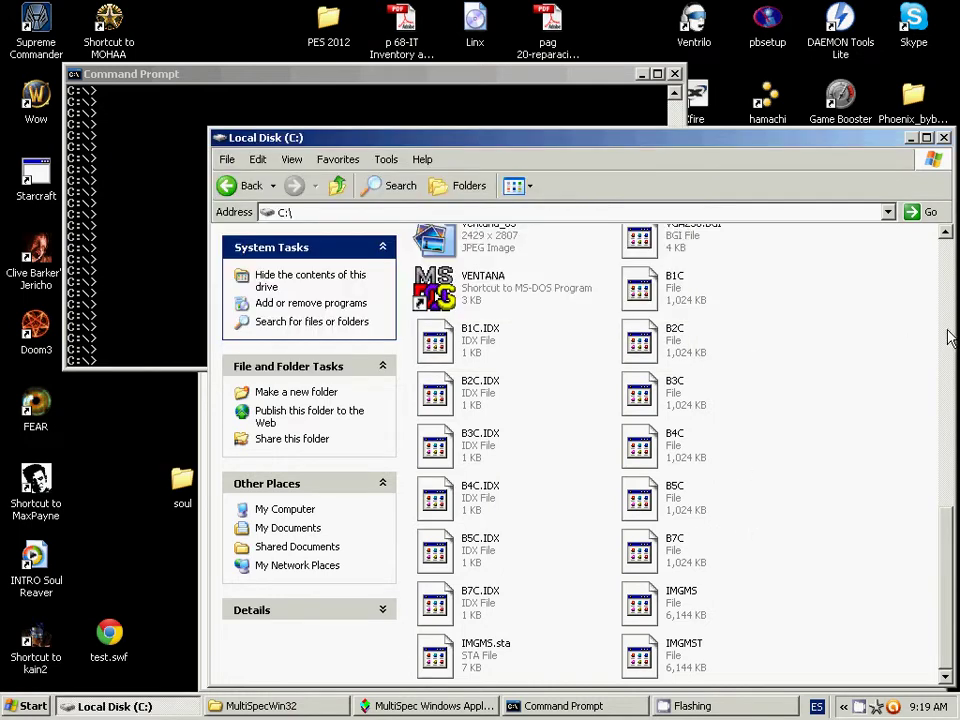
left_click_drag(950, 604, 945, 470)
left_click(659, 508)
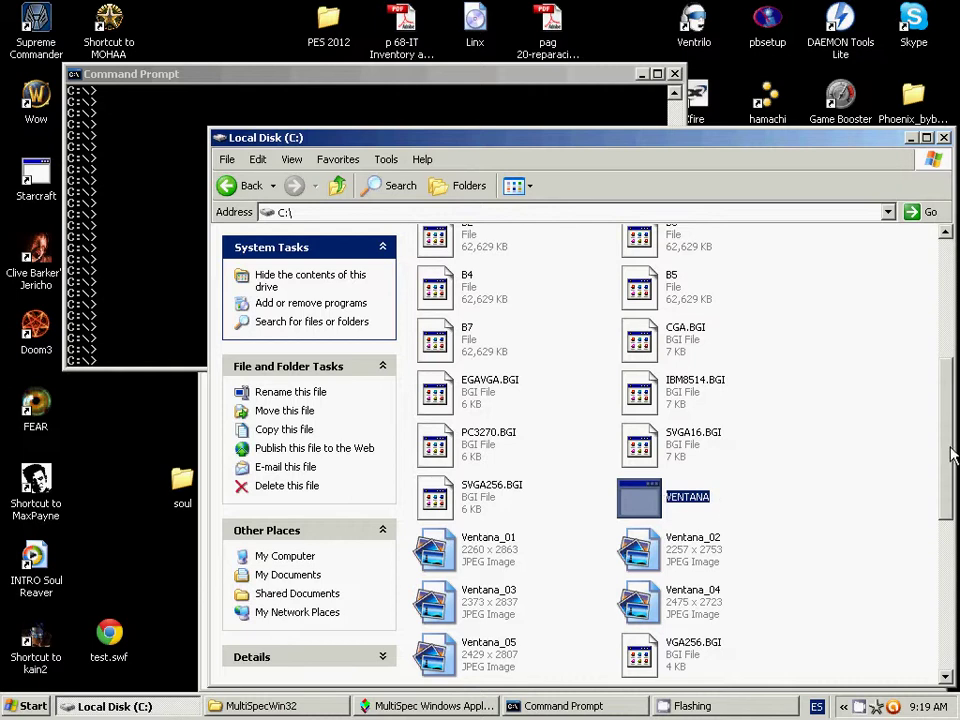
Step: Look through the original band image files B1 to B7 in the root of drive C
left_click_drag(950, 458, 948, 420)
left_click(638, 306)
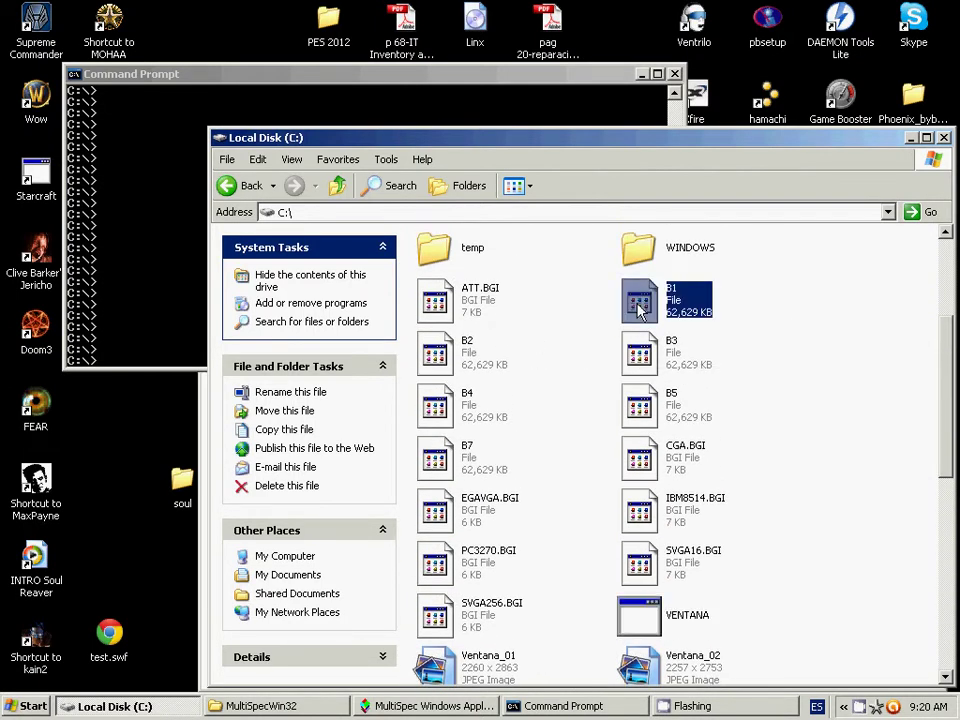
key("Right")
key("Right")
key("Left")
key("Down")
key("Right")
key("Left")
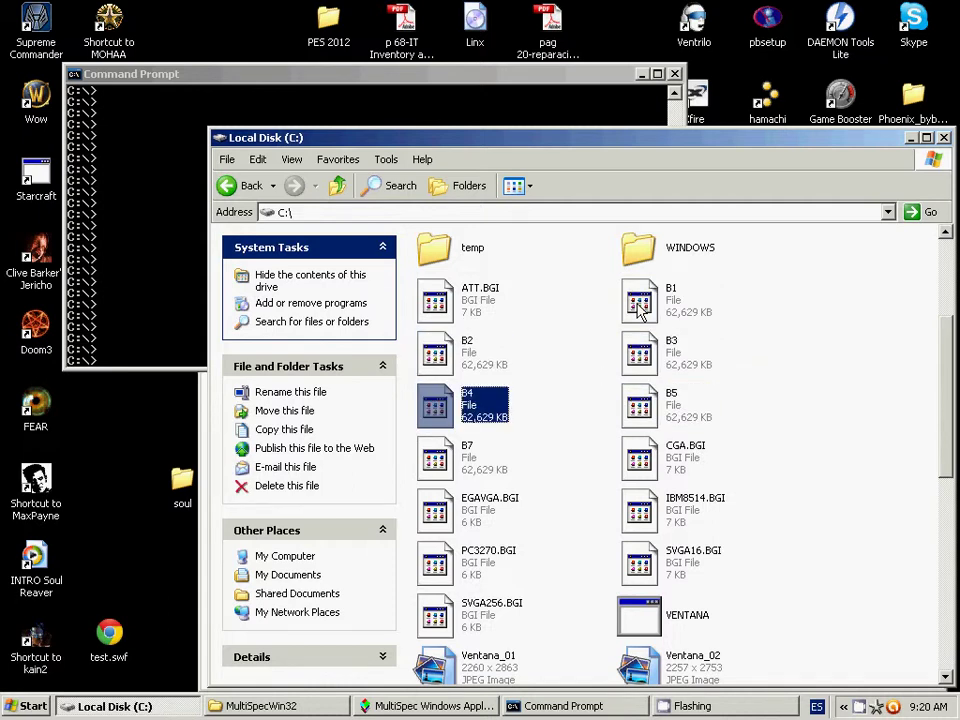
key("Down")
key("Up")
key("Up")
key("Up")
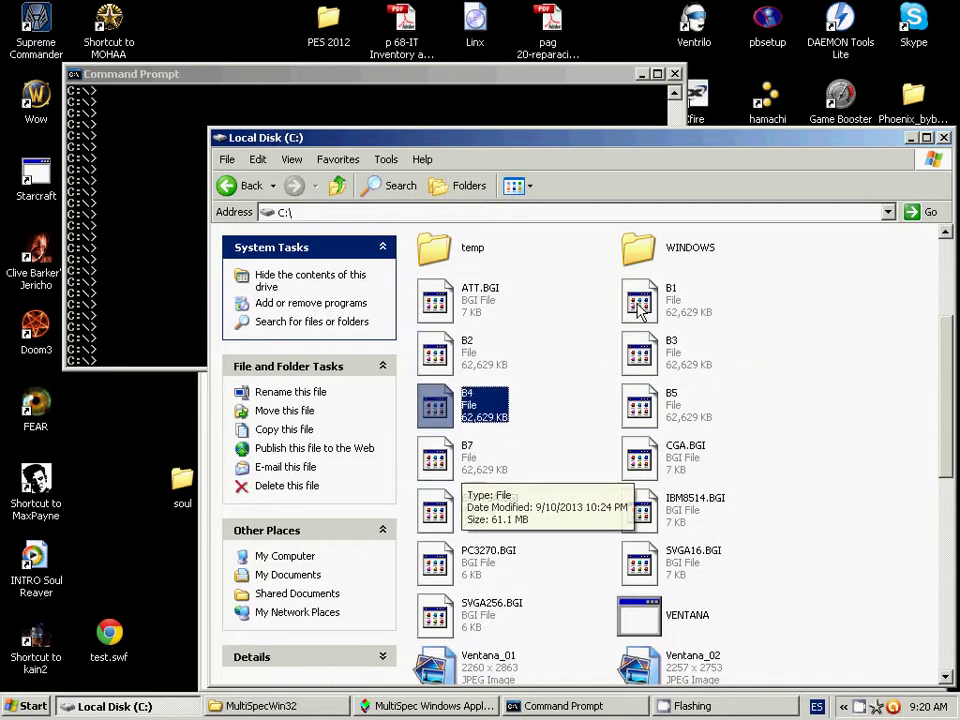
key("Right")
key("Down")
key("Down")
key("Left")
key("Down")
key("Up")
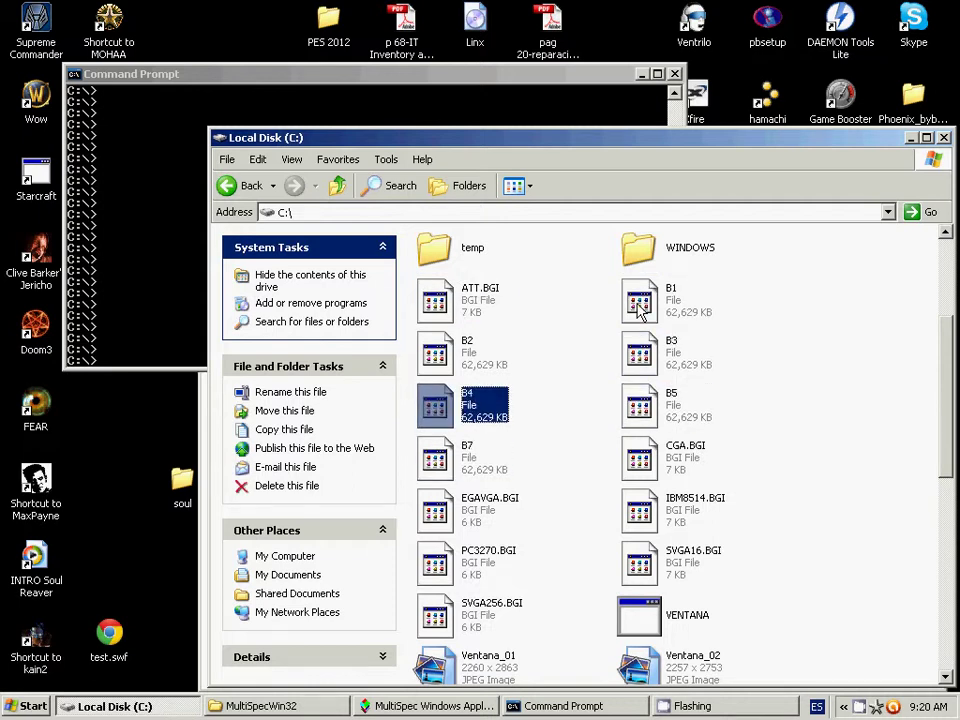
left_click(143, 203)
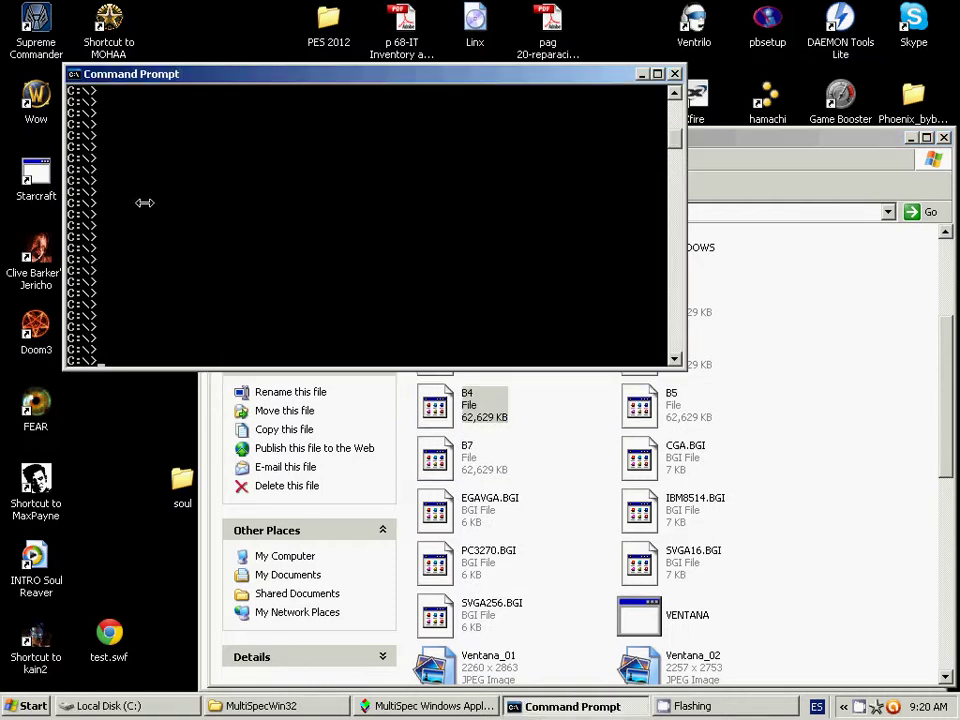
key("Up")
key("Up")
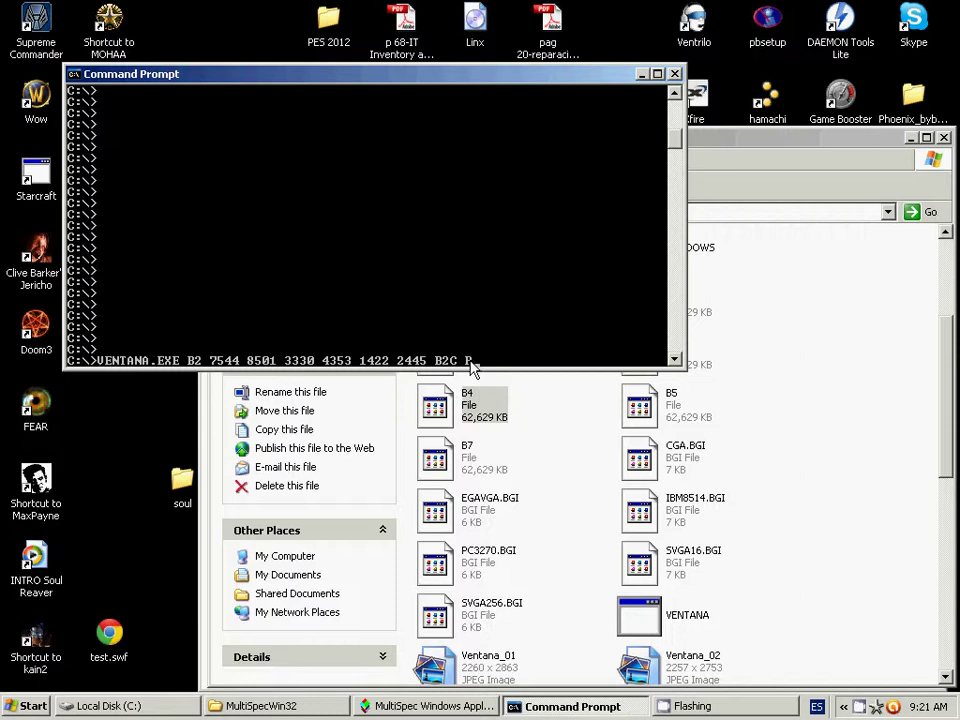
key("Return")
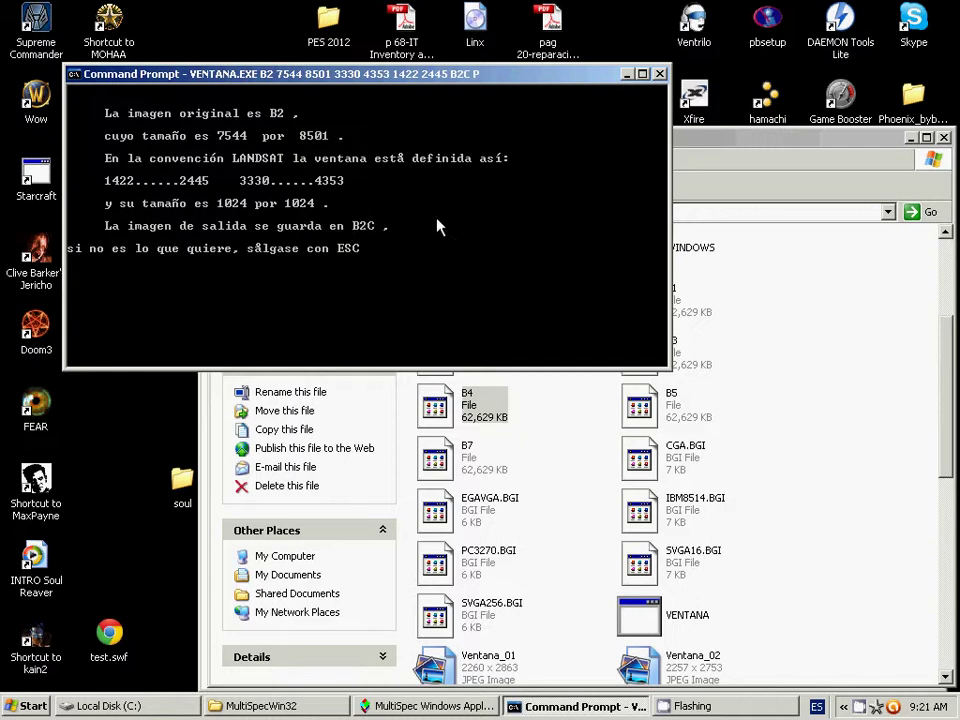
Step: Accept the B2C crop window, keep the default index file data, and answer n to more changes
key("Return")
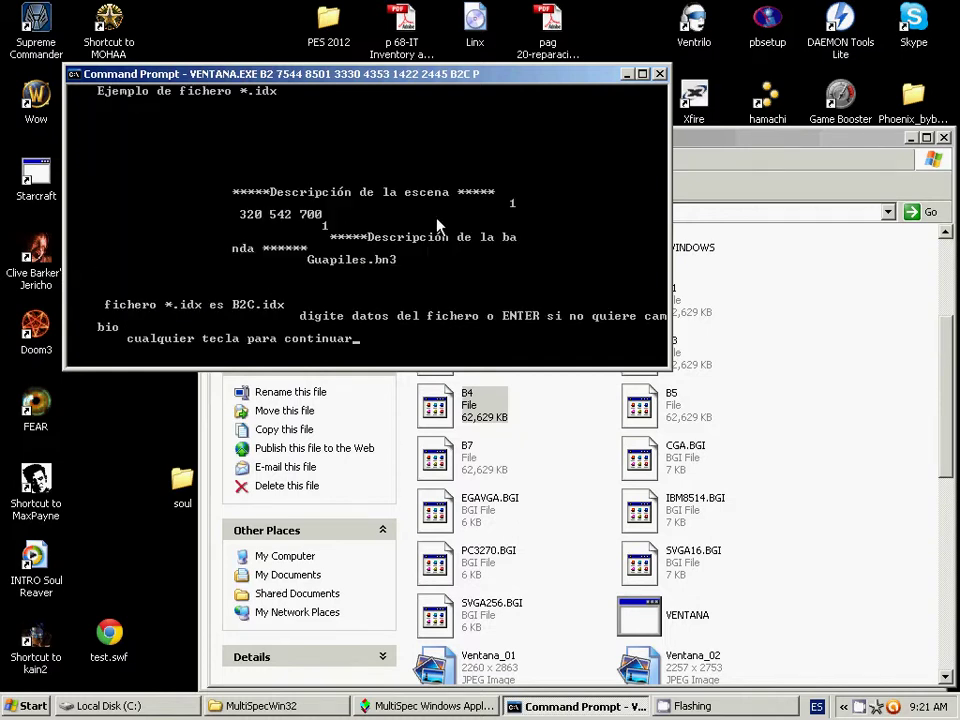
key("Return")
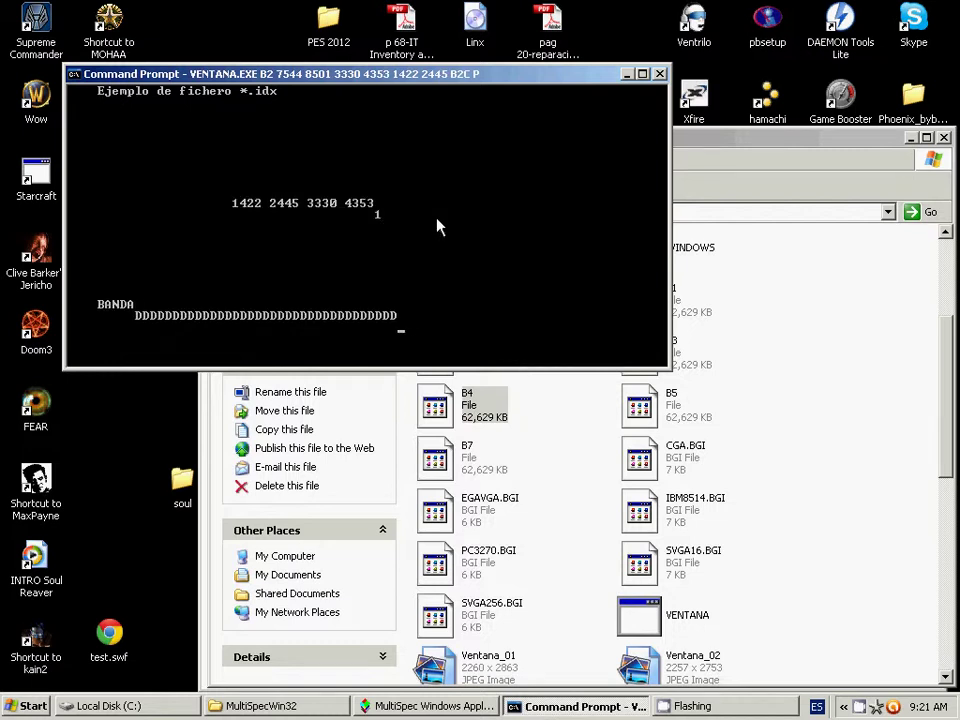
key("Return")
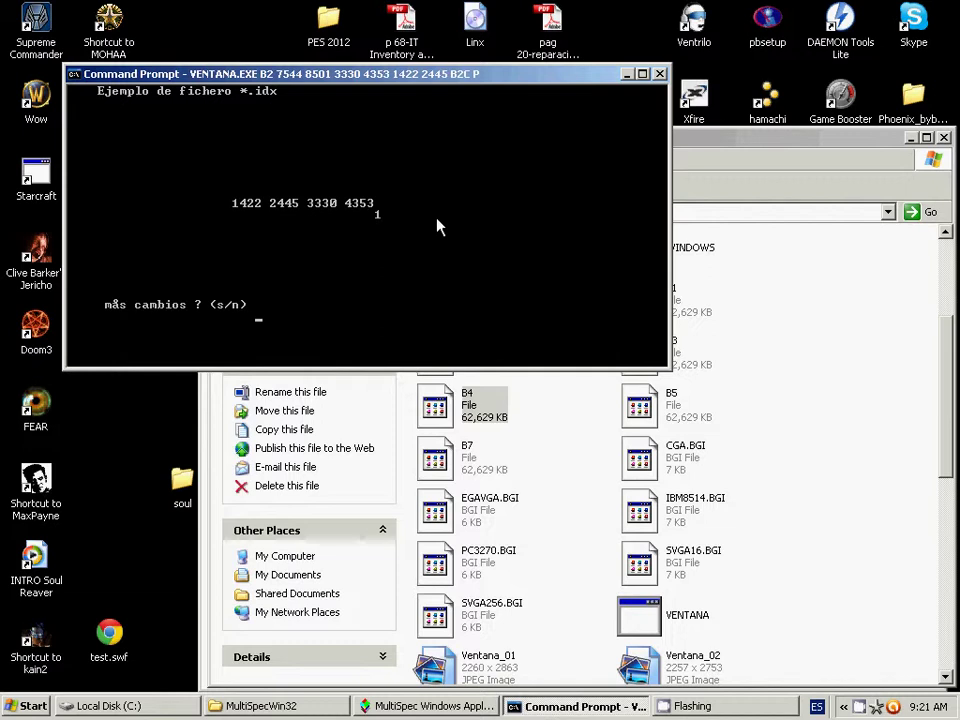
type("n")
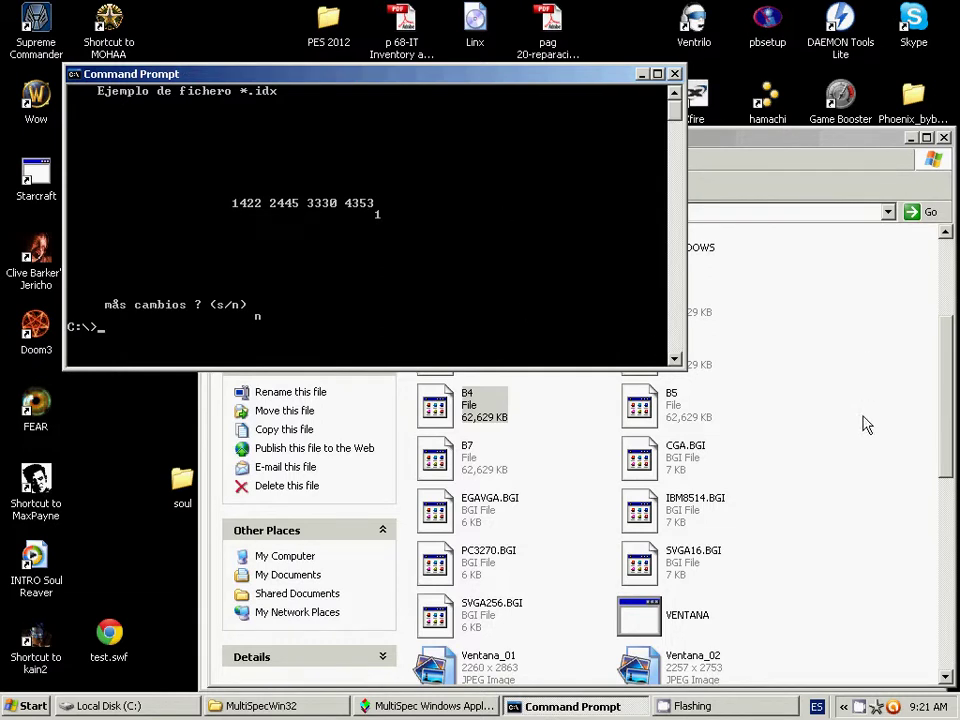
Step: Check the modification date of the cropped B2C file on drive C and minimize the folder window
left_click_drag(946, 385, 946, 555)
scroll(715, 438, "down", 1)
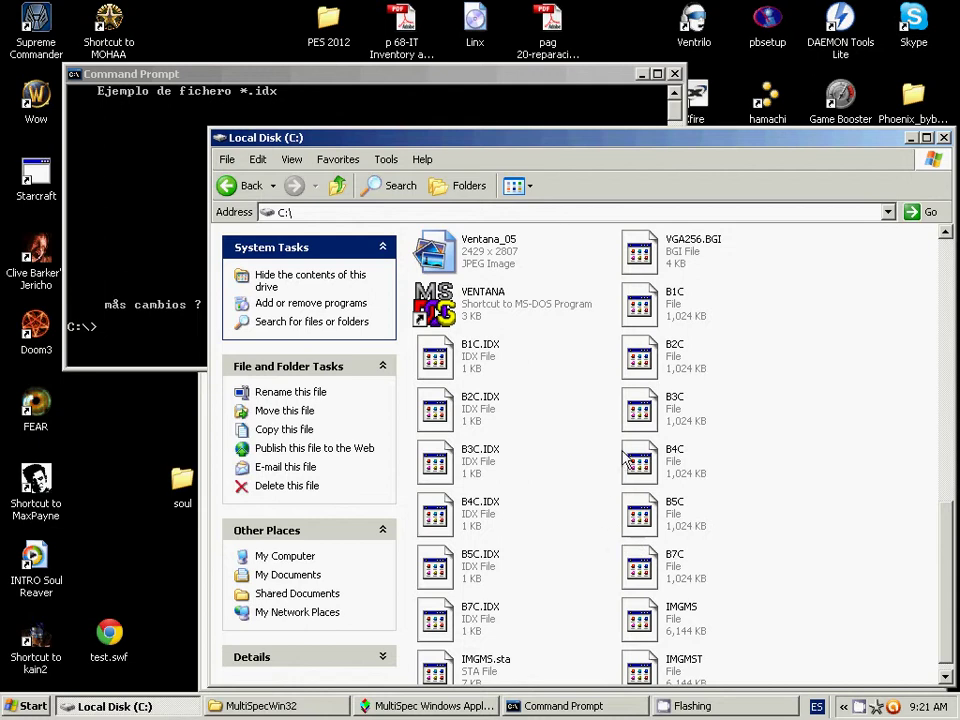
mouse_move(474, 378)
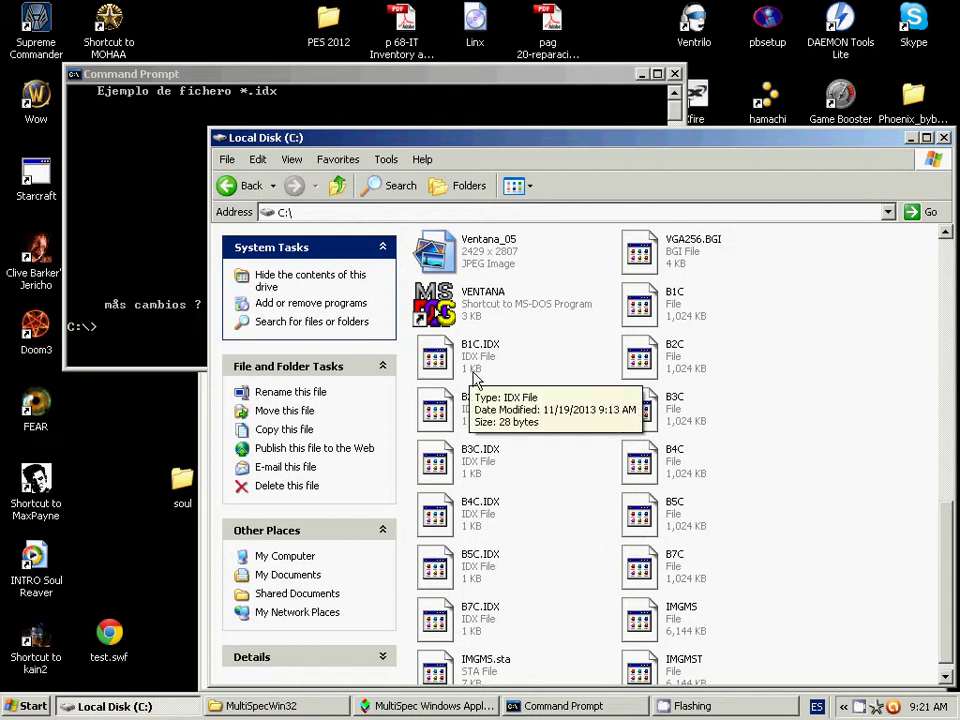
left_click(652, 352)
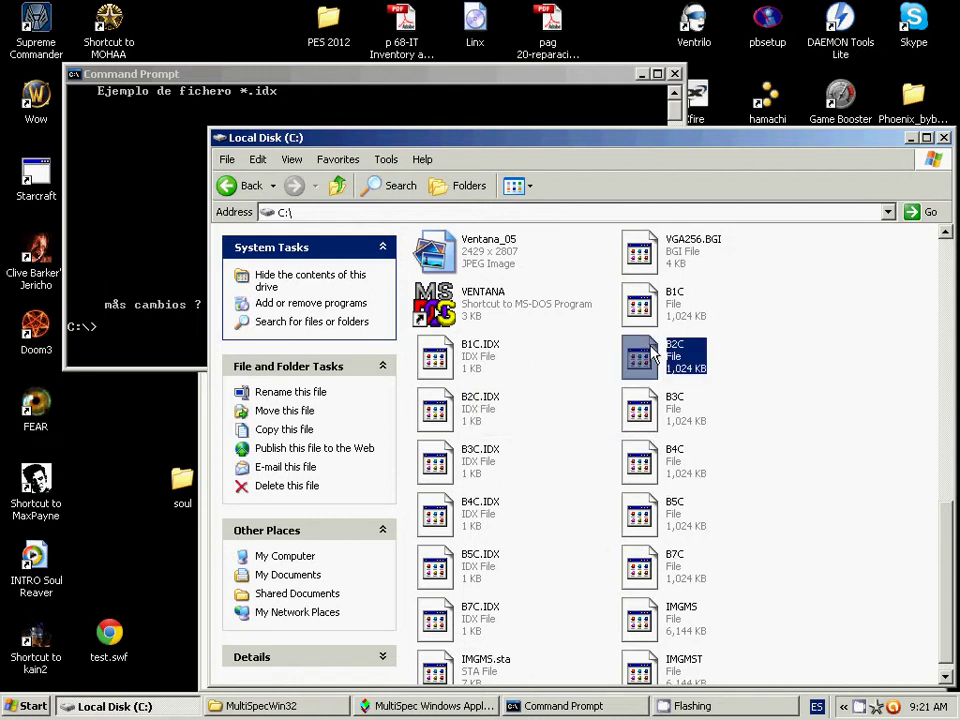
mouse_move(637, 365)
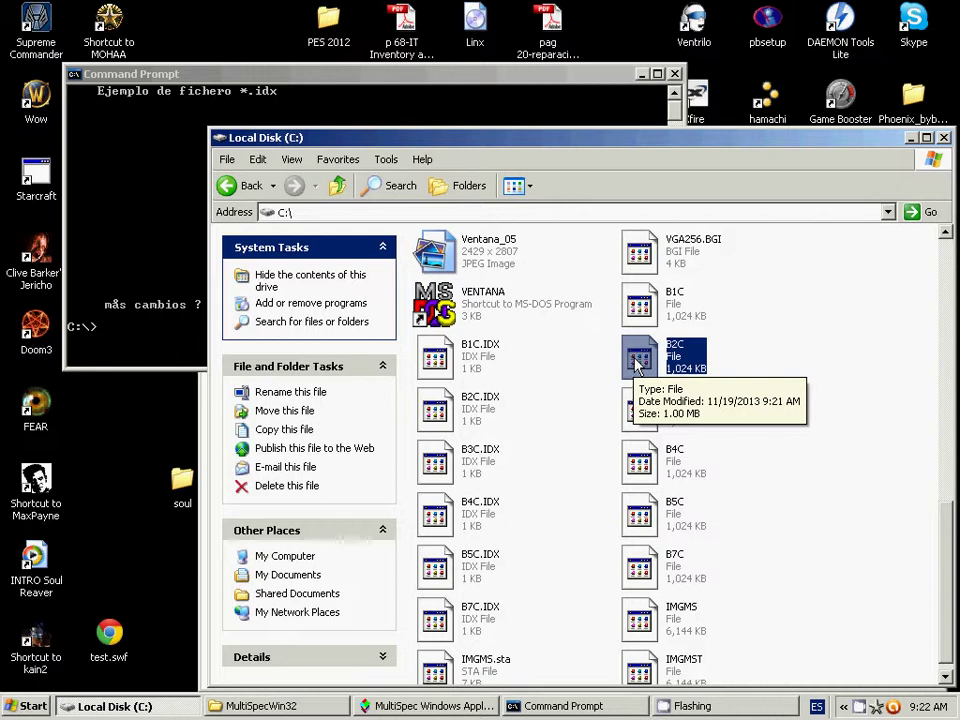
left_click(911, 137)
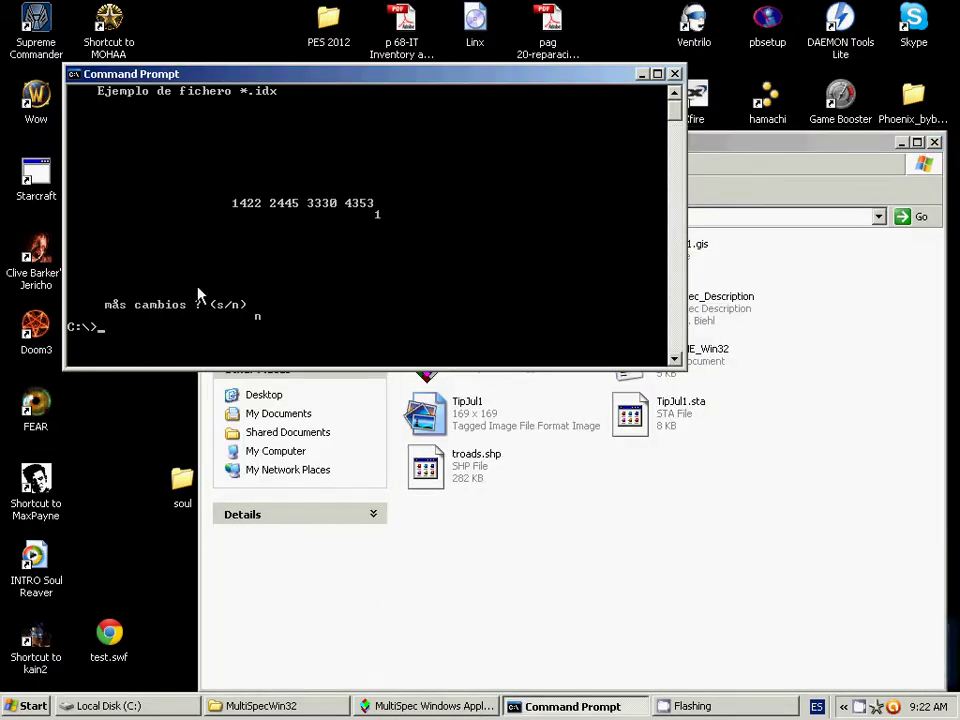
Step: Run copy /b B1C + B2C + B3C + B4C + B5C + B7C IMGMST in the Command Prompt, overwriting the existing file
key("Up")
key("Escape")
key("Up")
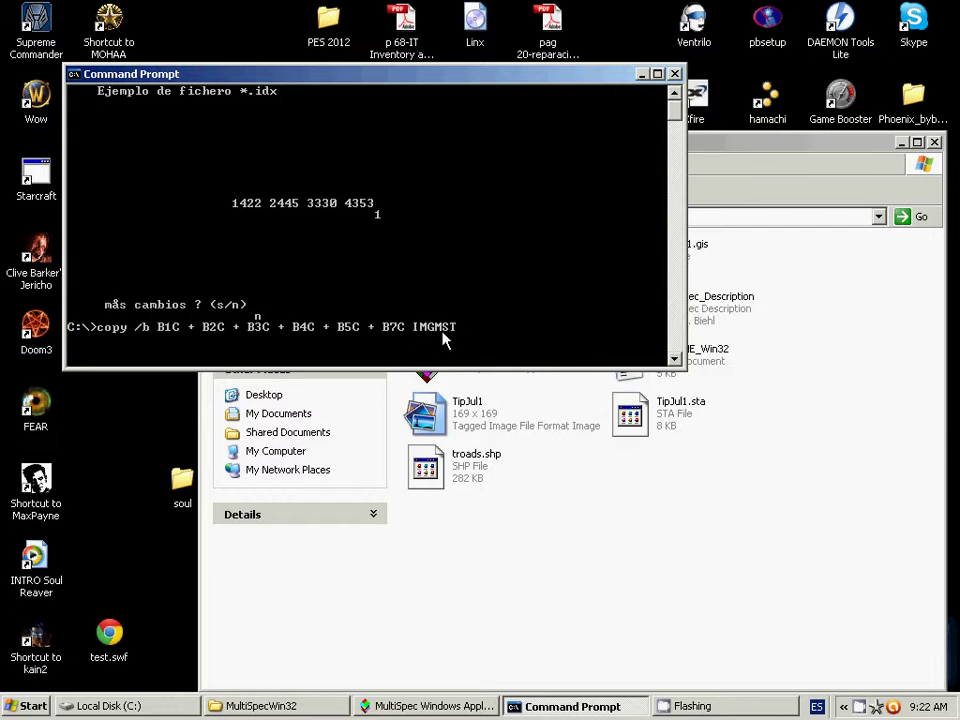
key("Return")
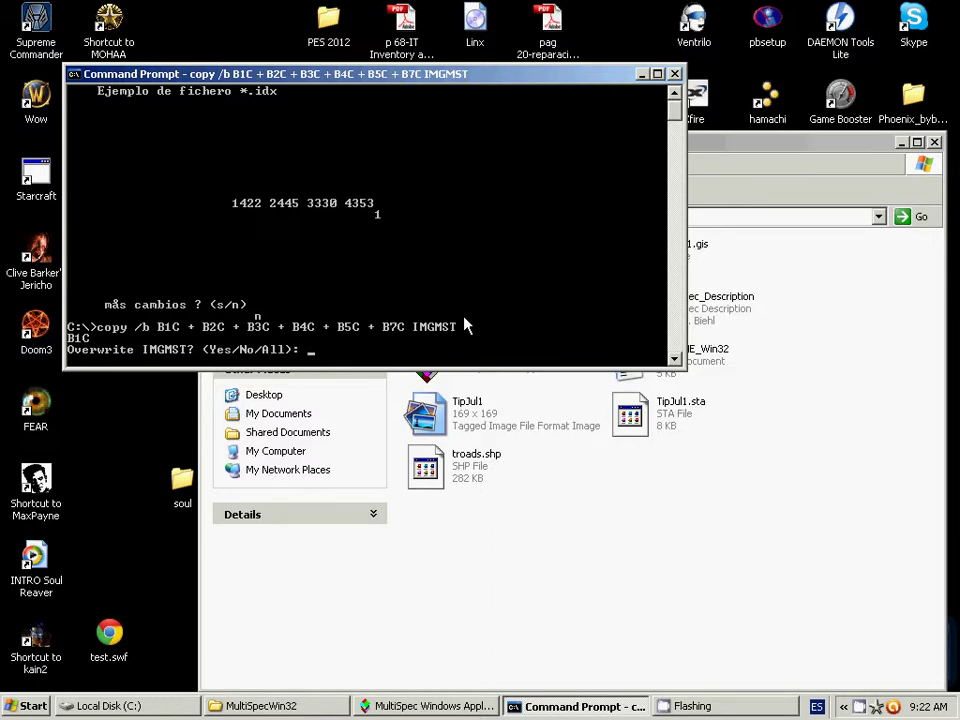
type("y")
key("Return")
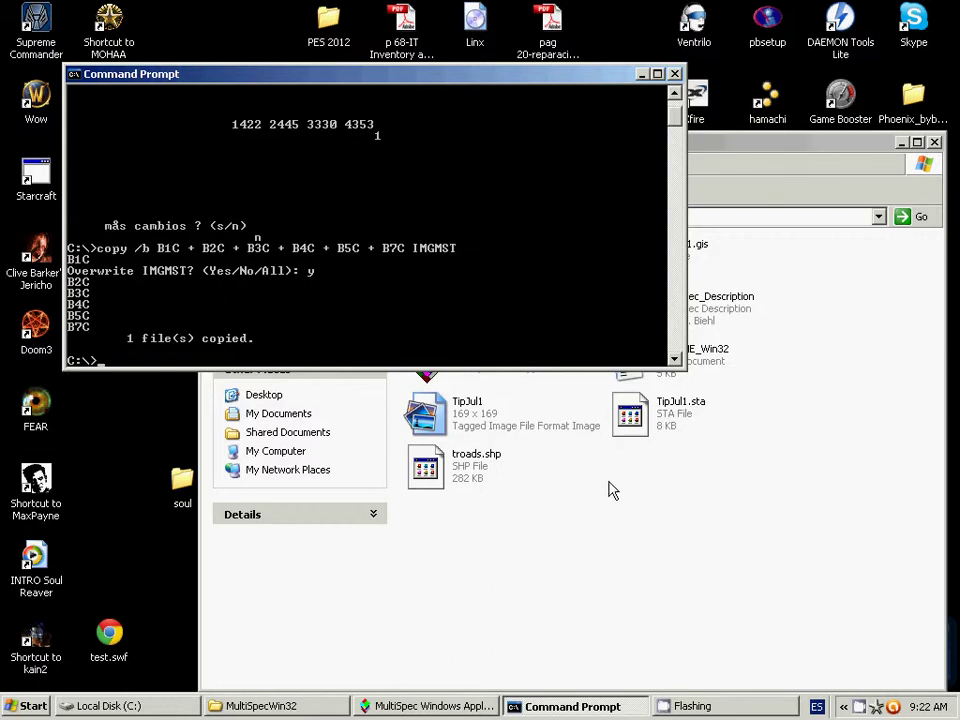
Step: Find the combined IMGMST file in the root of drive C and select it
left_click(512, 525)
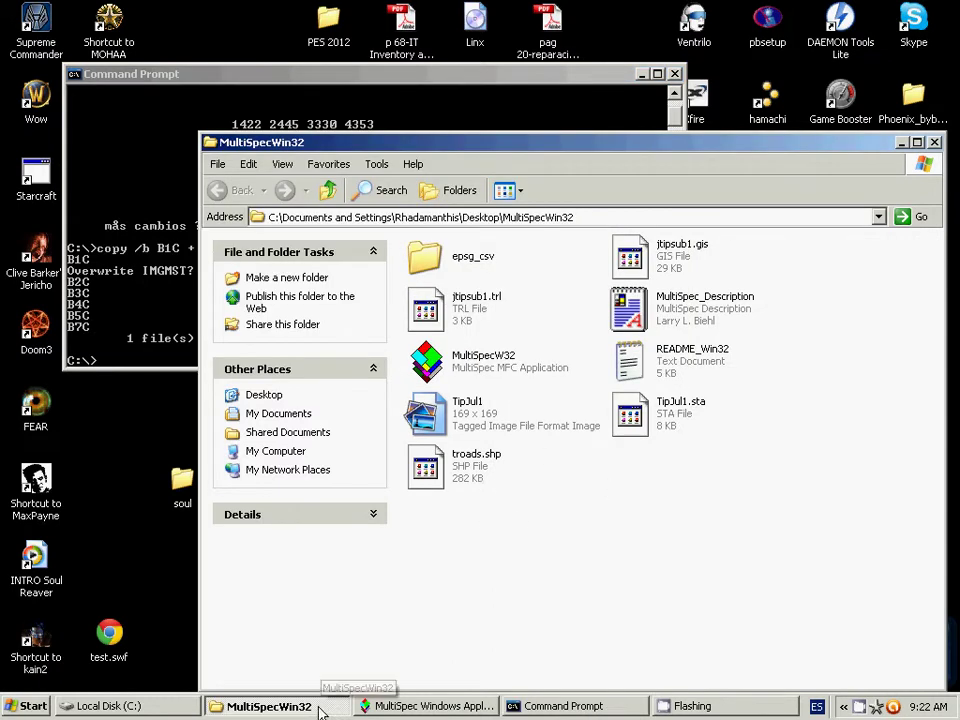
left_click(165, 706)
scroll(690, 600, "down", 1)
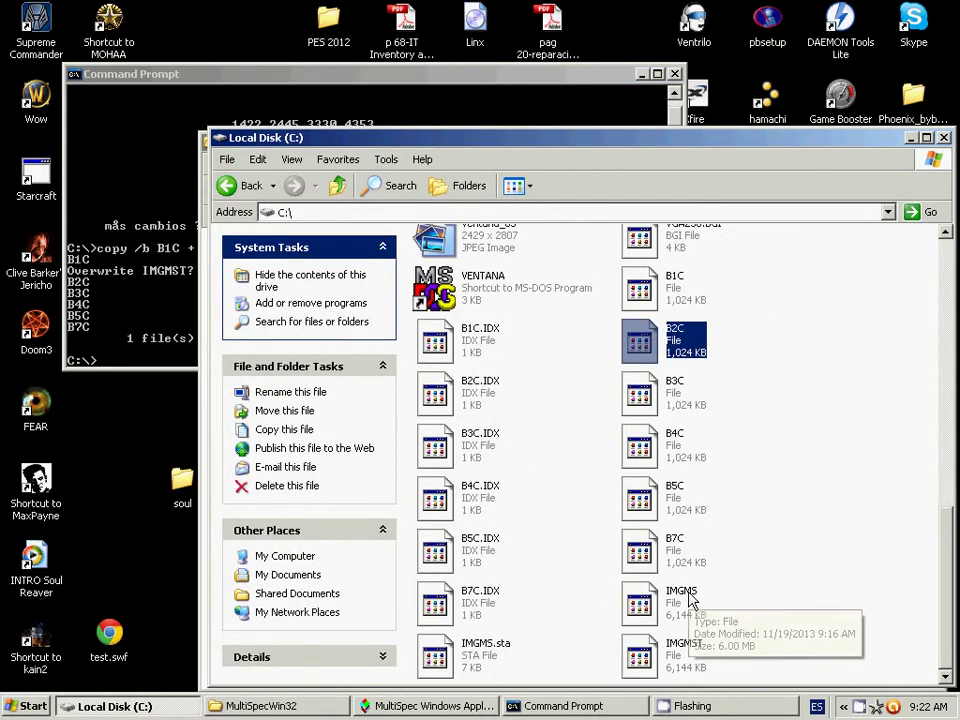
left_click(676, 668)
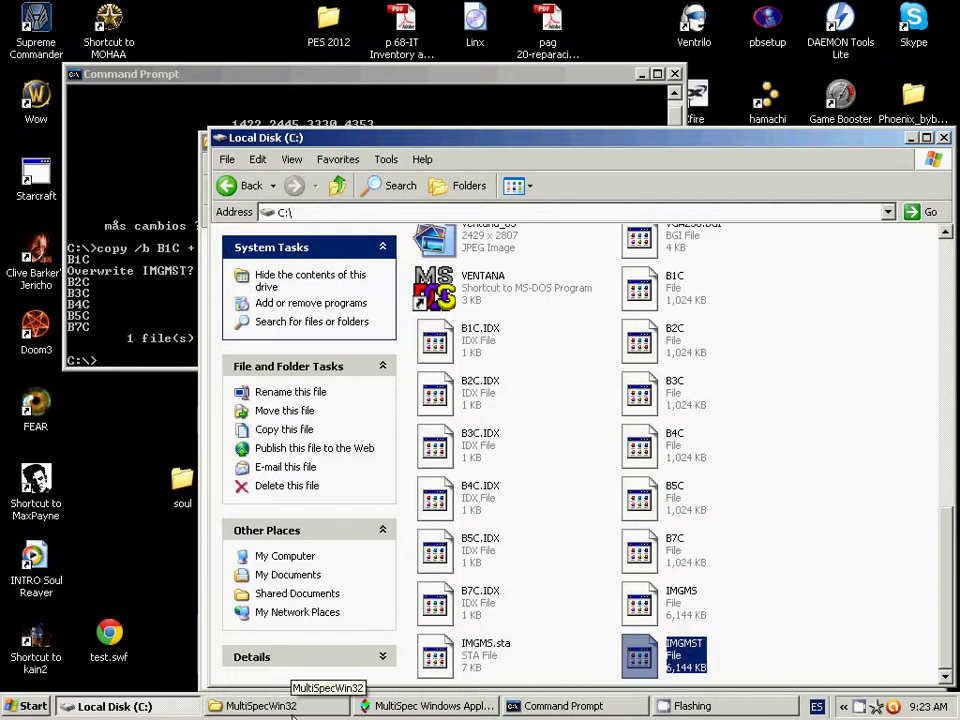
Step: Switch to MultiSpec, restore the first minimized IMGMS image showing channels 3,2,1, and close it
left_click(383, 708)
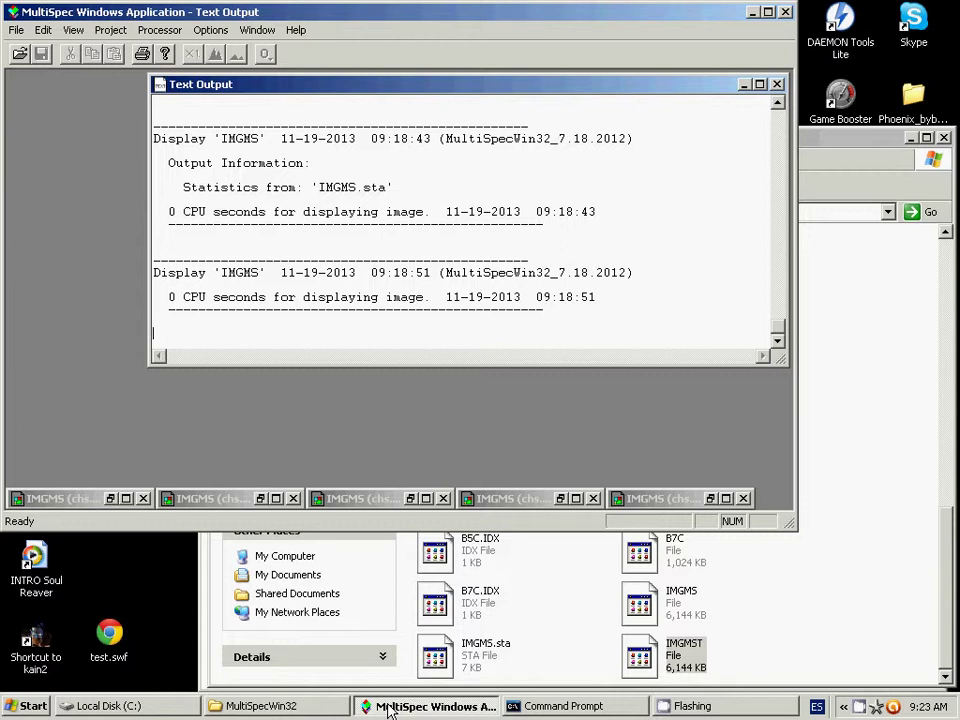
left_click(68, 498)
left_click(68, 498)
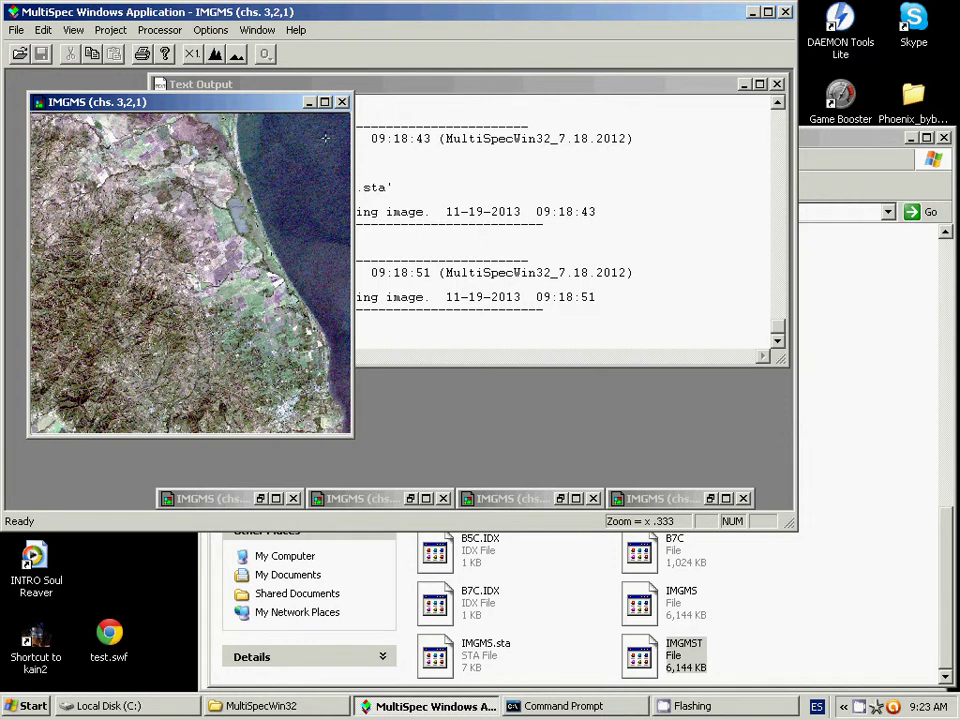
left_click(341, 104)
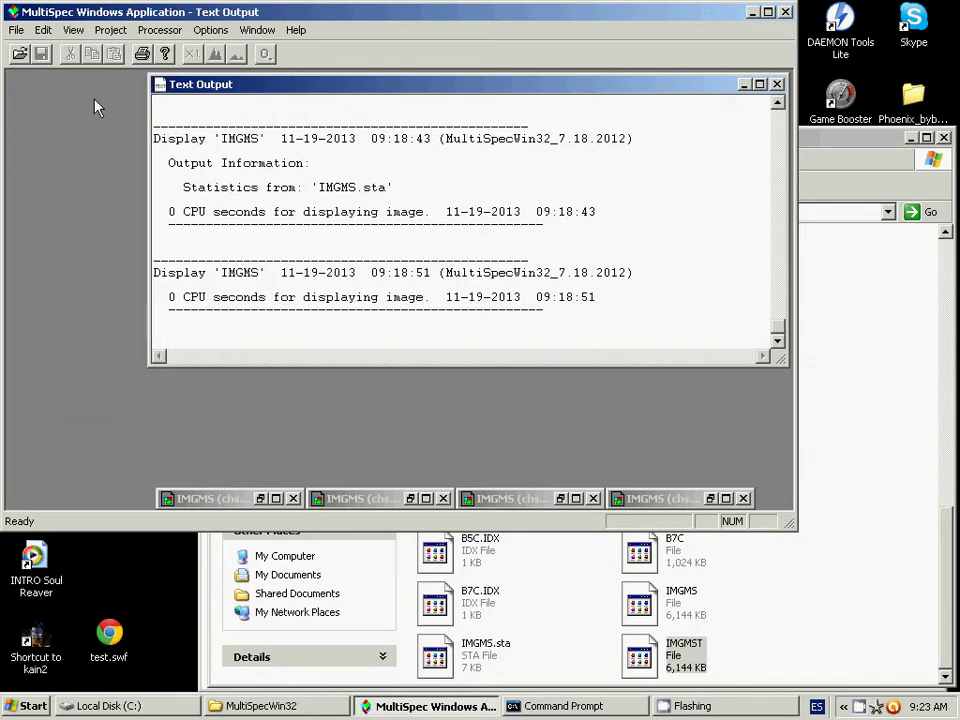
Step: Open the IMGMS image file from Local Disk (C:)
left_click(19, 52)
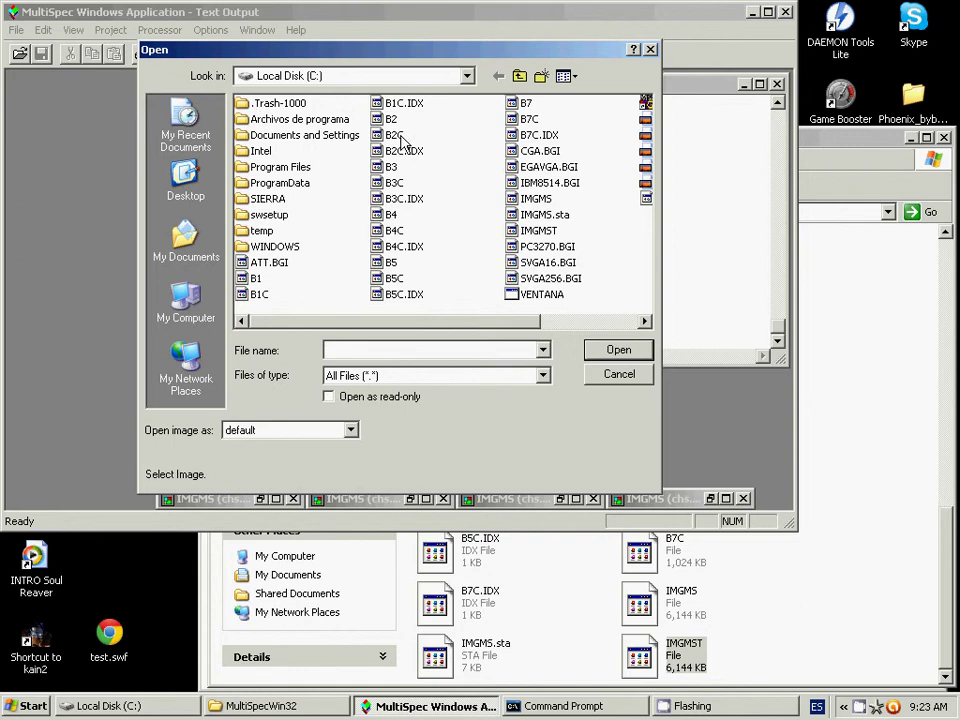
left_click(536, 198)
left_click(612, 358)
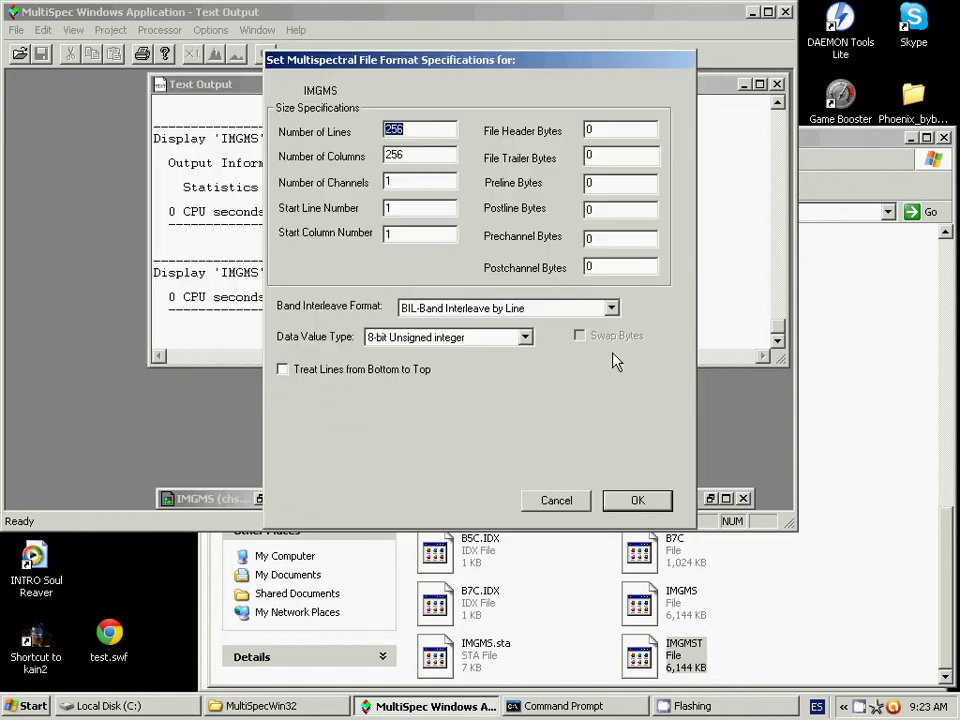
Step: Set the IMGMS file format to 1024 lines, 1024 columns, 6 channels and BSQ-Band Sequential interleave
type("1024")
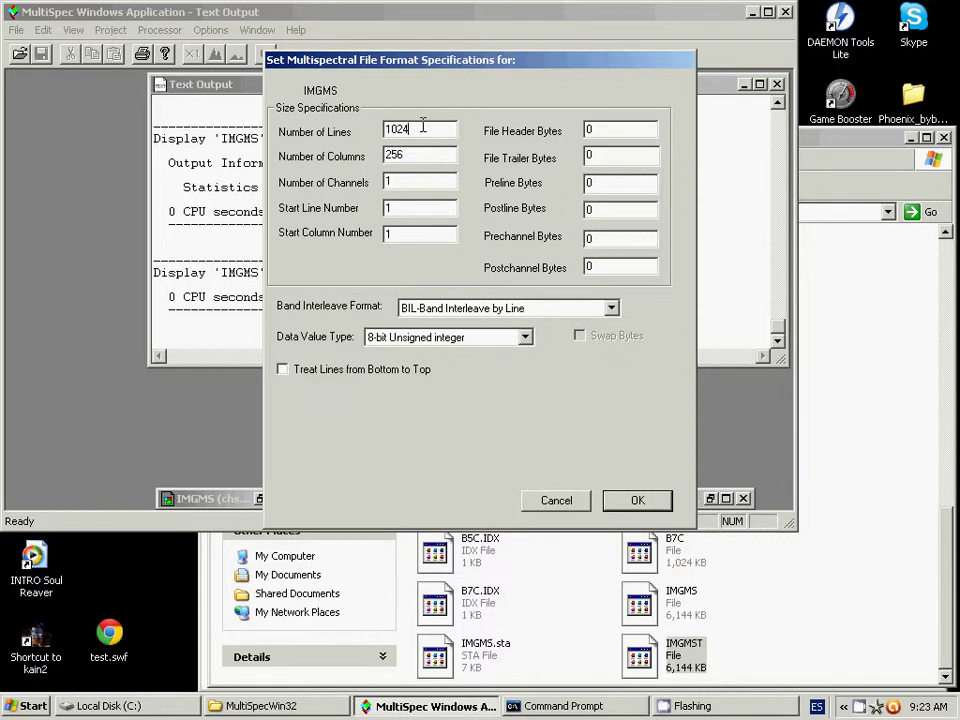
key("Tab")
type("1024")
key("Tab")
left_click(610, 308)
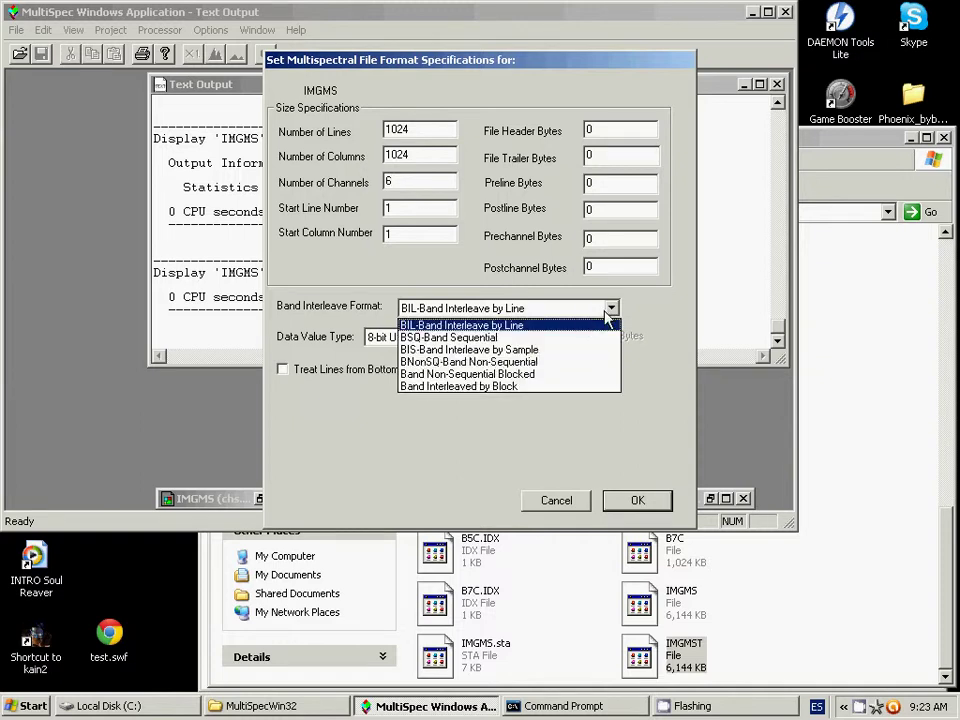
left_click(460, 337)
left_click(636, 499)
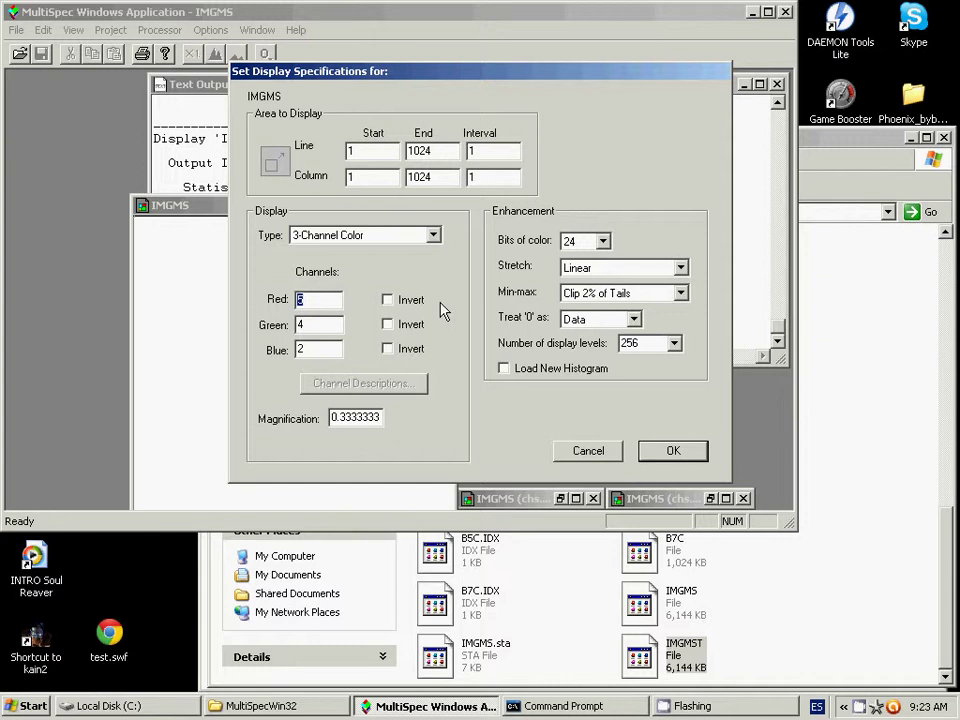
Step: Display IMGMS in 3-channel color with red 3, green 2, blue 1 and a Gaussian stretch
type("3")
key("Tab")
left_click(680, 268)
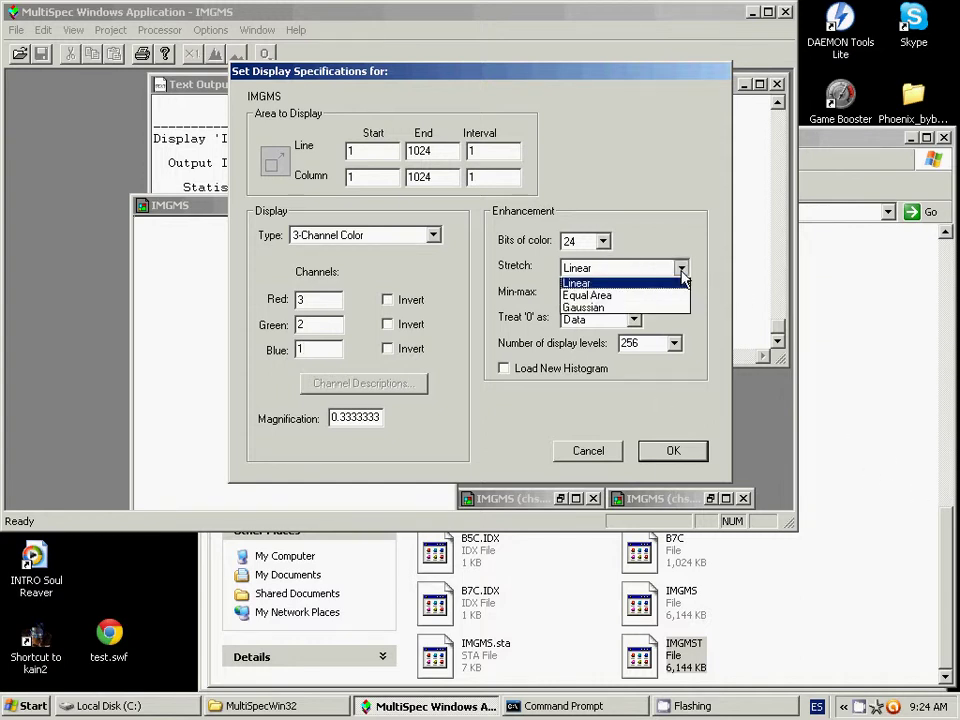
left_click(625, 310)
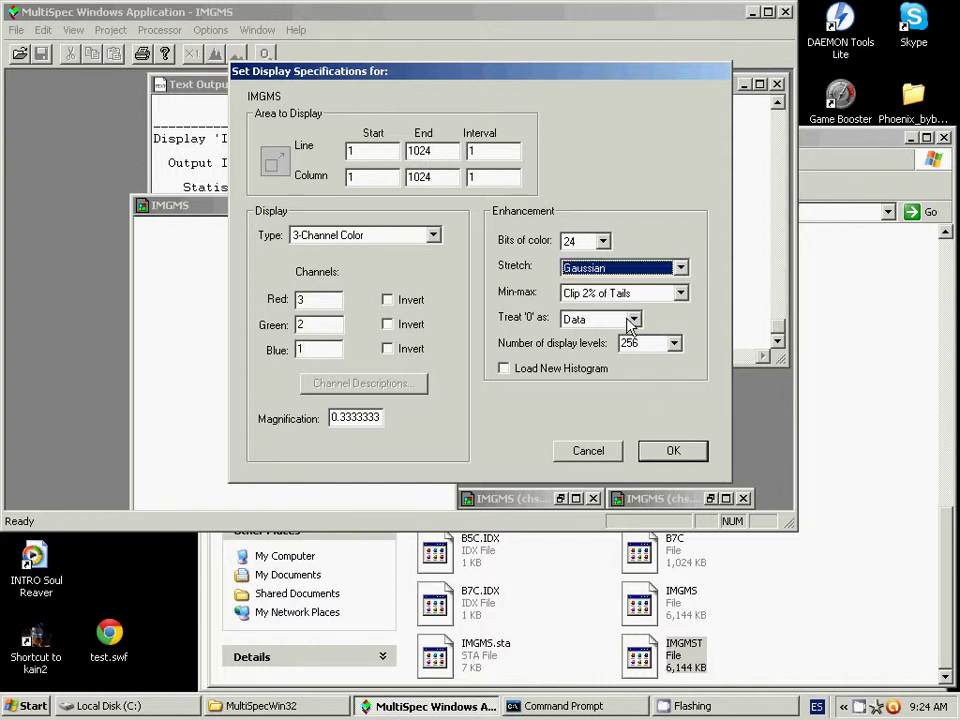
left_click(658, 452)
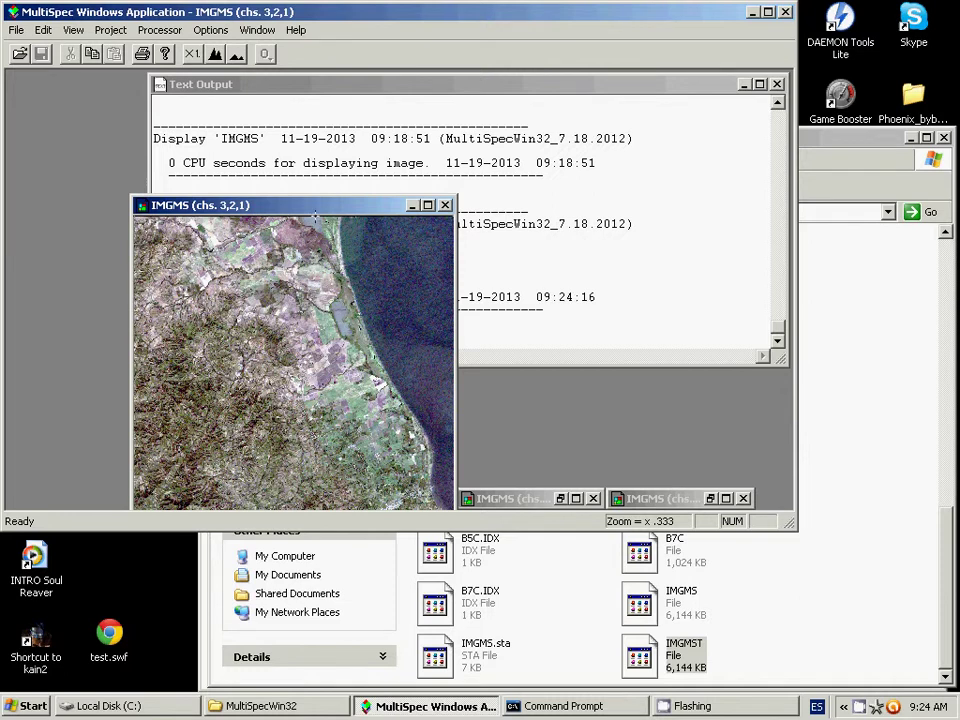
Step: Move the IMGMS 3,2,1 image window so the whole image fits in the workspace, and check its display specifications without changing them
left_click_drag(306, 209, 257, 118)
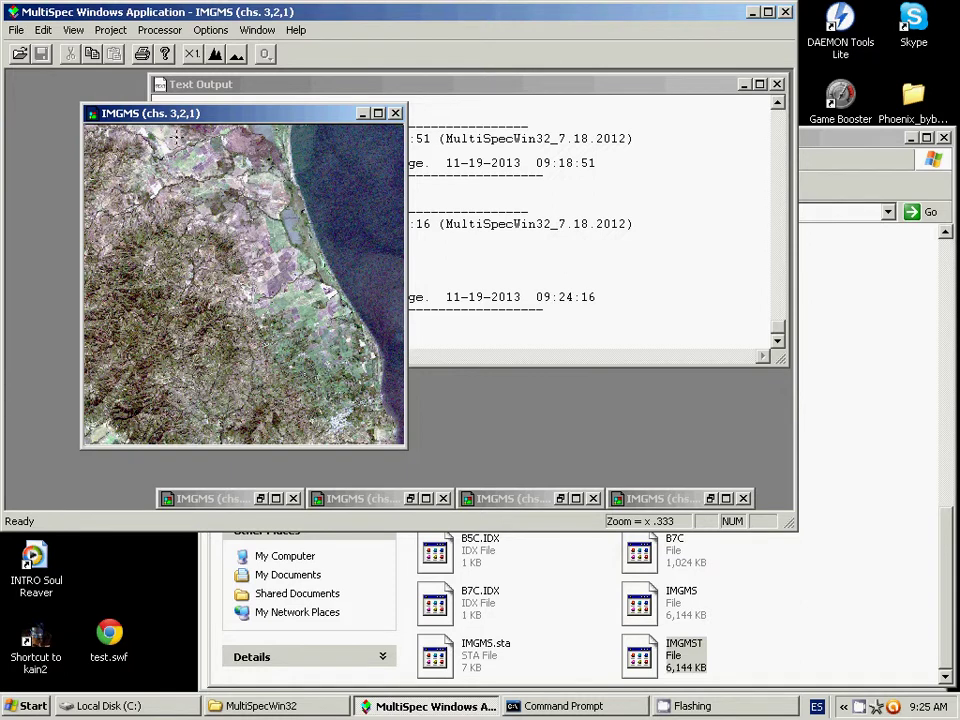
key("ctrl+d")
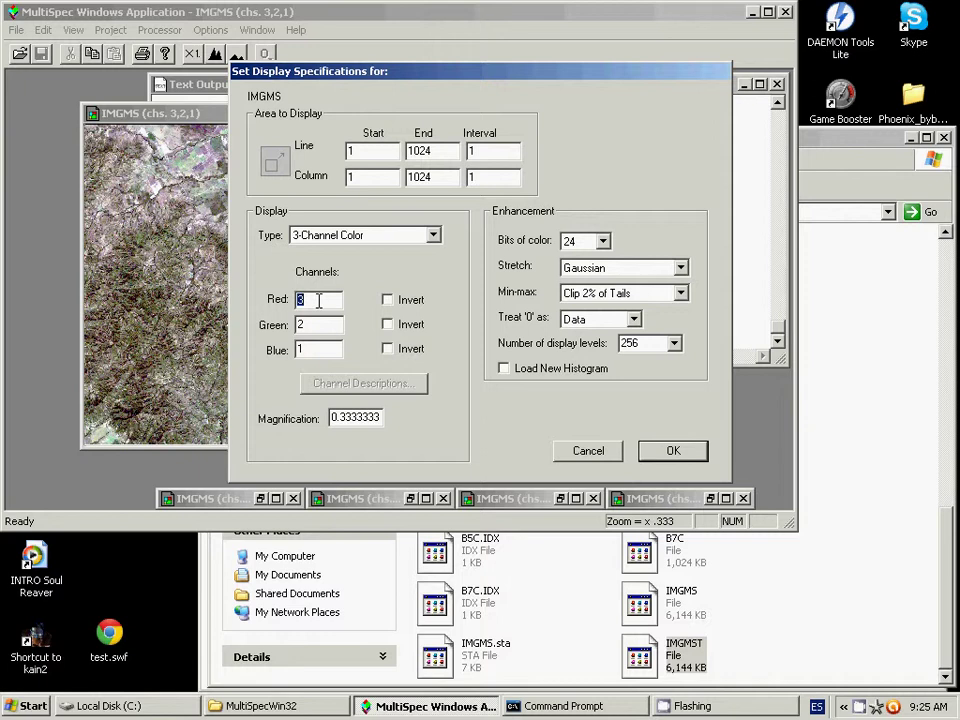
left_click(611, 451)
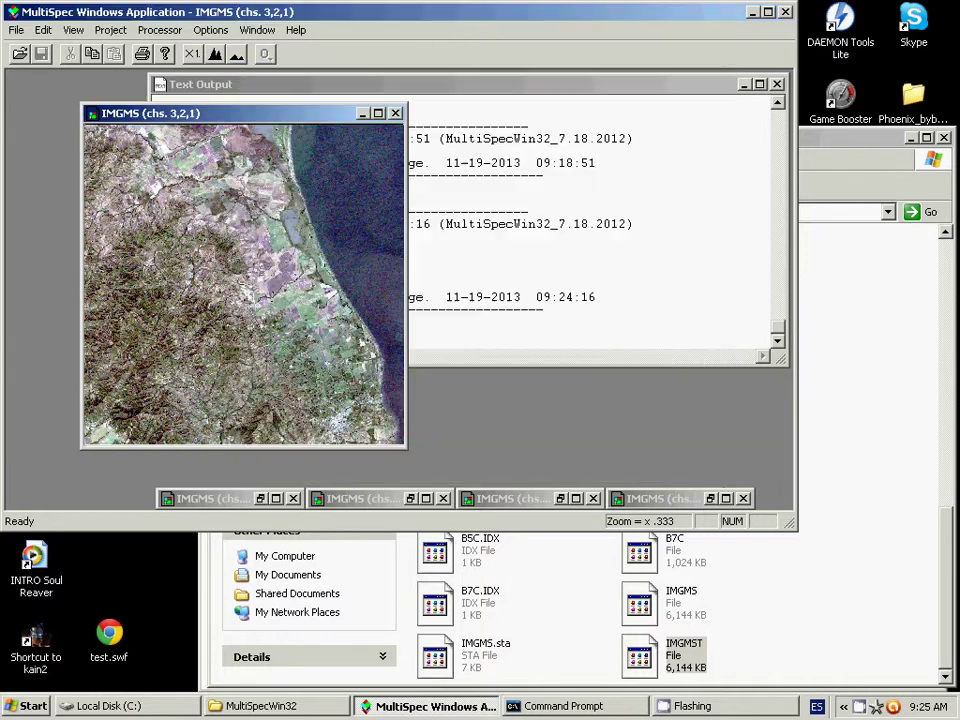
Step: Minimize the IMGMS 3,2,1 image and restore the minimized IMGMS composite showing channels 4,3,2
left_click(363, 113)
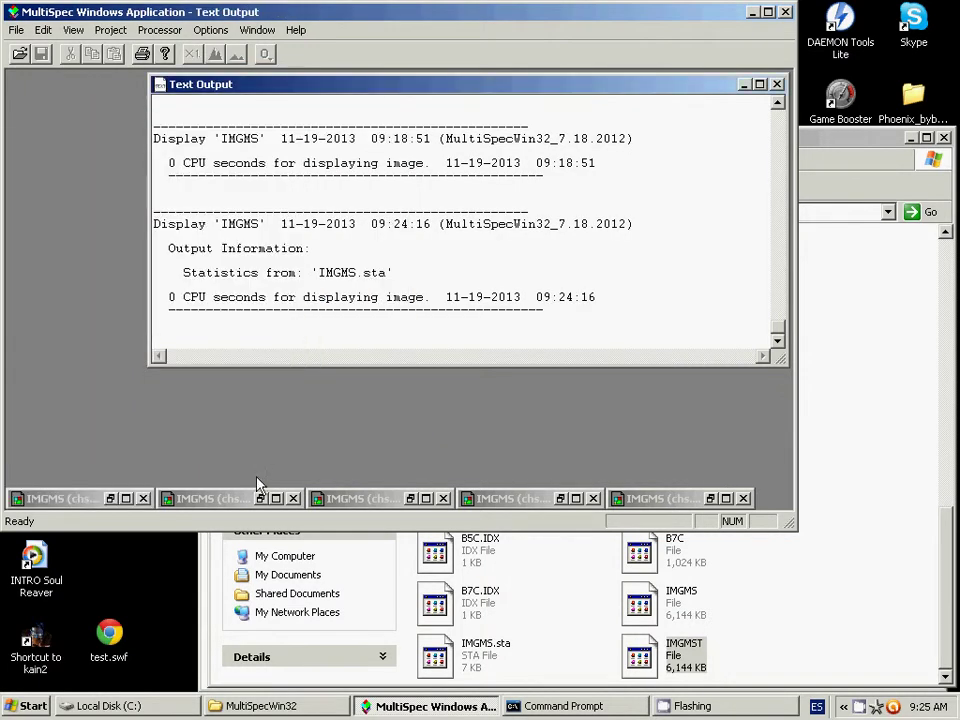
left_click(225, 503)
left_click(222, 505)
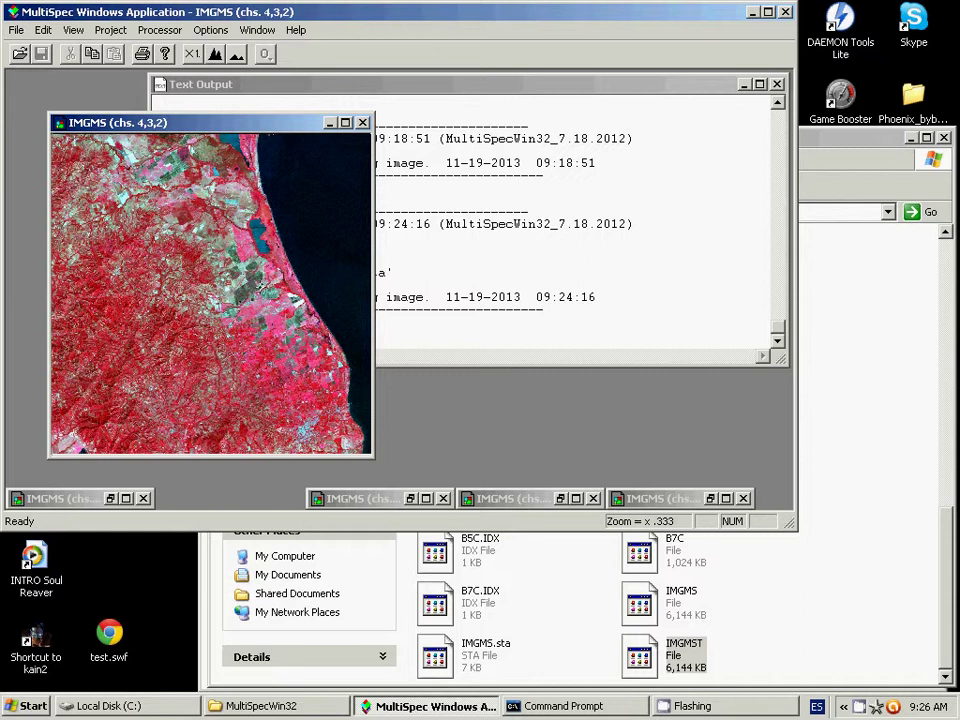
Step: Minimize the IMGMS 4,3,2 composite and restore the minimized IMGMS composite showing channels 4,3,1
left_click(331, 122)
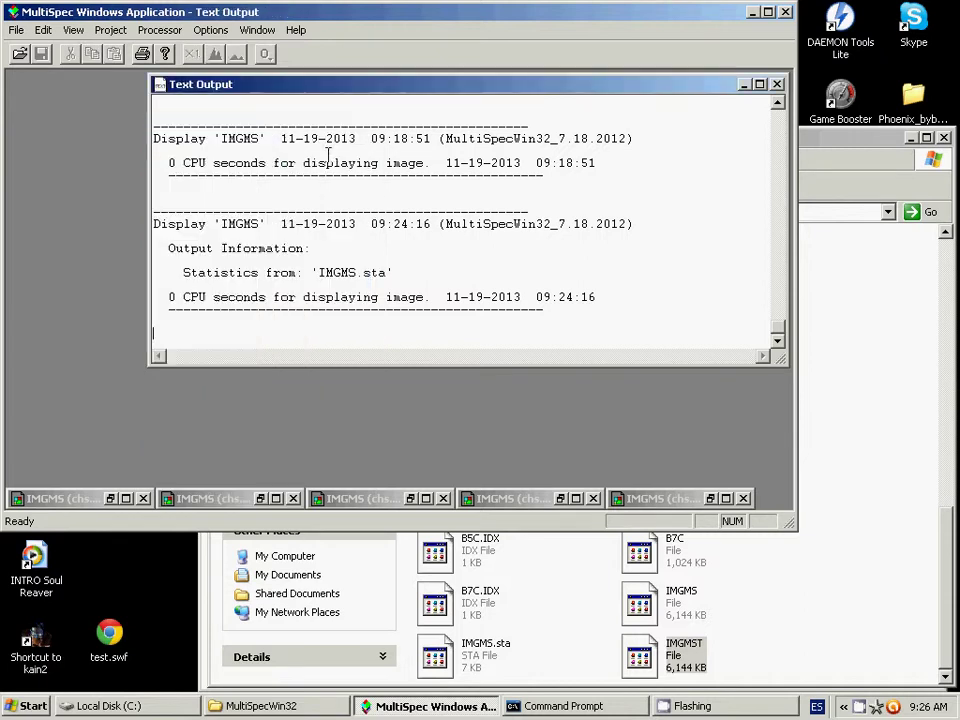
left_click(353, 500)
left_click(355, 500)
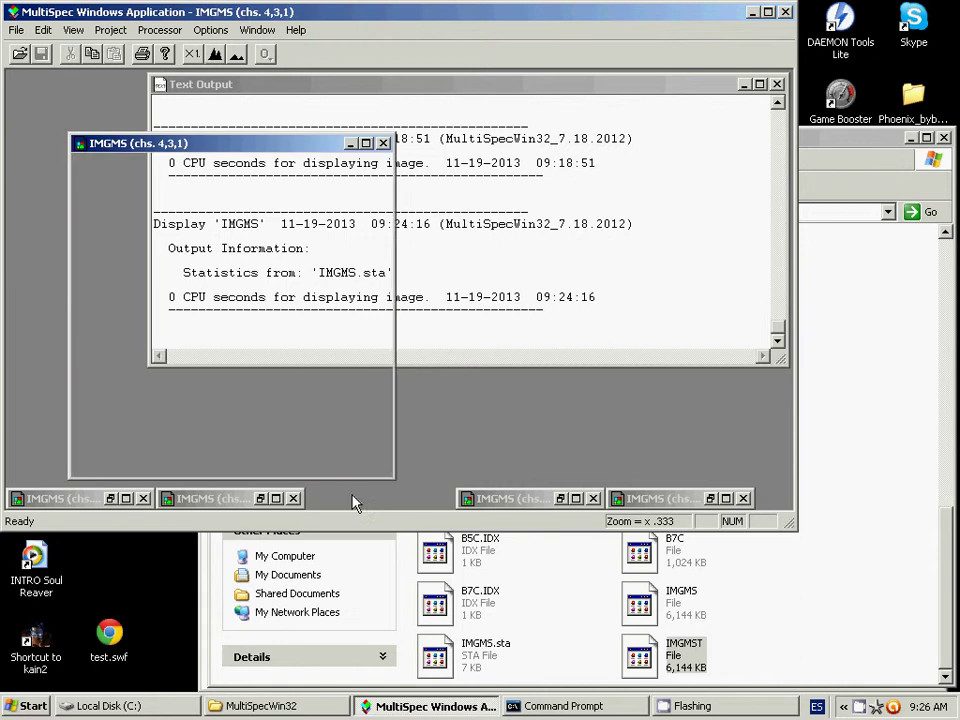